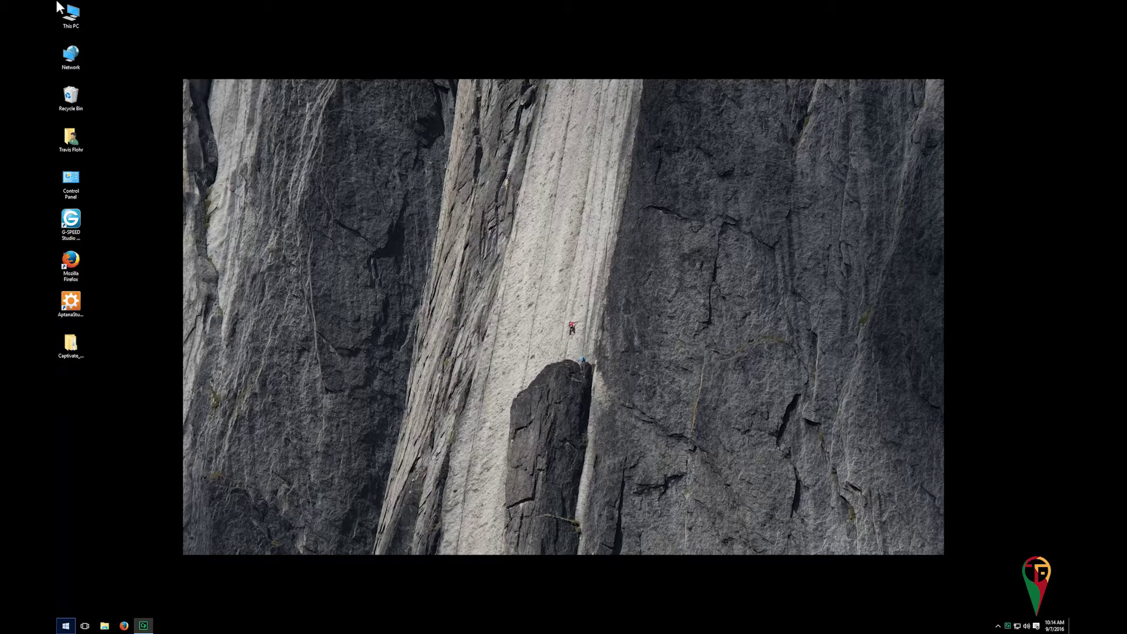
Launch ArcMap 10.4 from the ArcGIS folder in the Start menu's app list
left_click(68, 628)
left_click(73, 607)
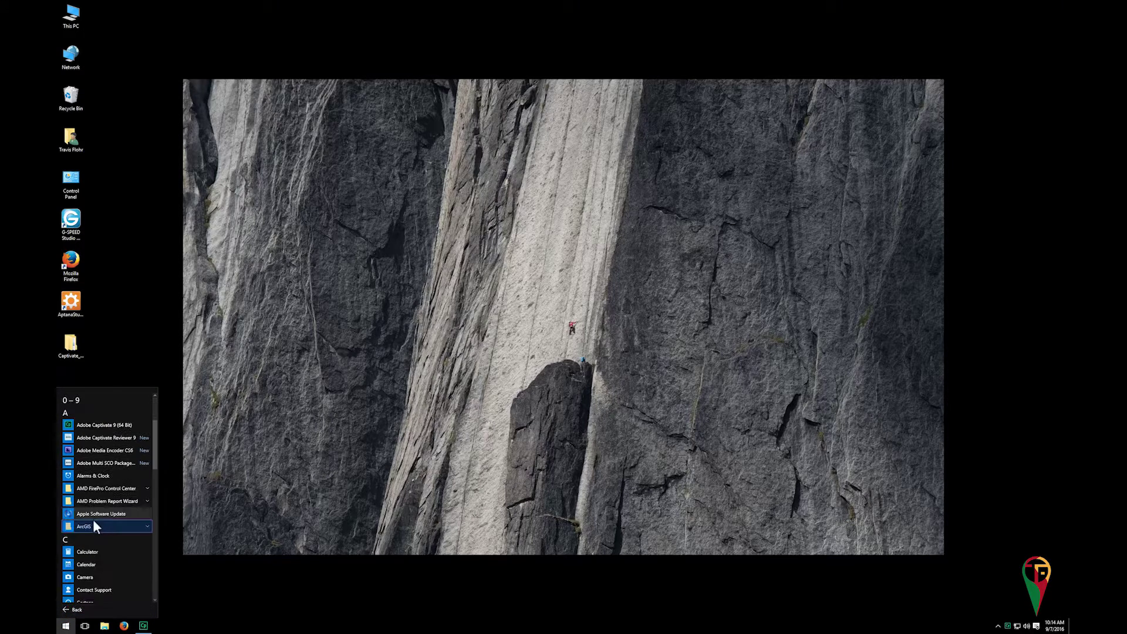
left_click(82, 527)
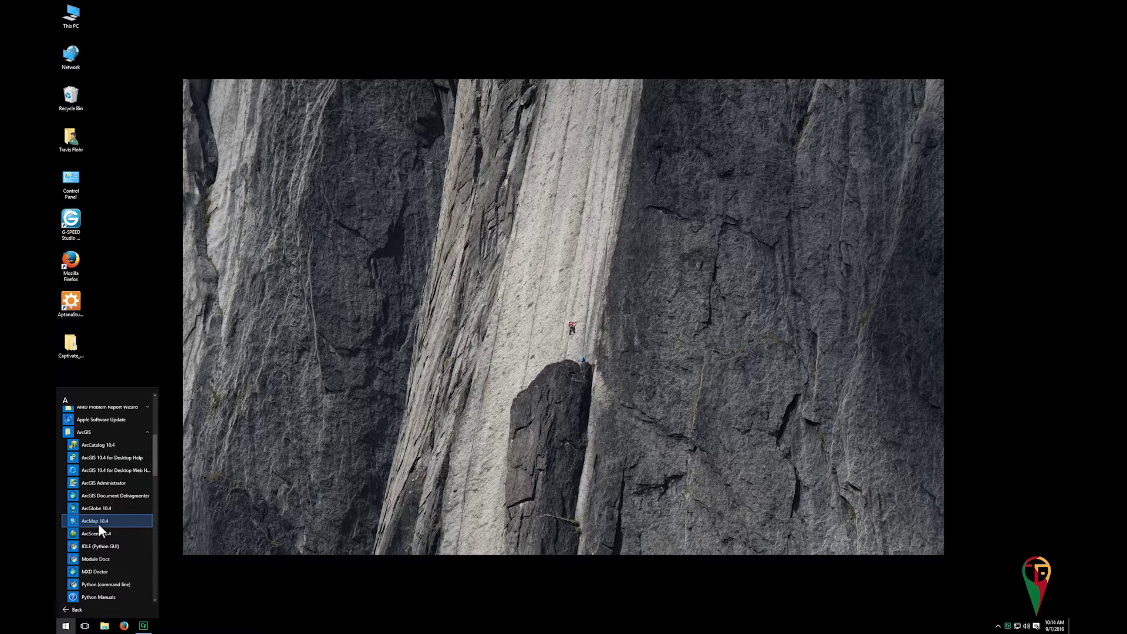
left_click(98, 521)
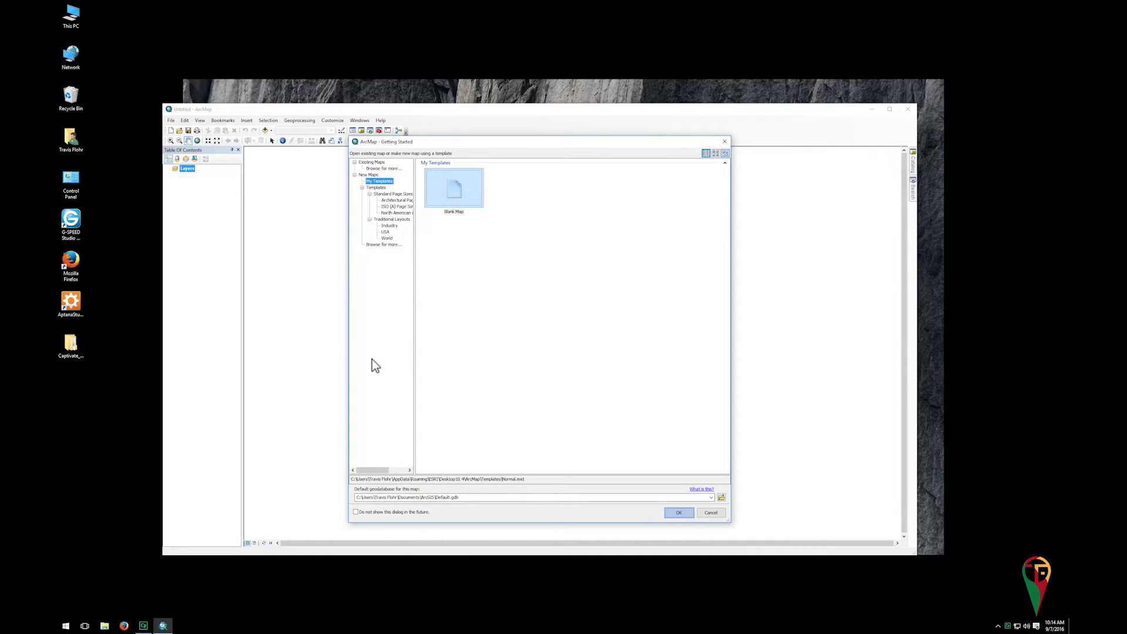
Confirm the Blank Map template in the Getting Started dialog
left_click(678, 513)
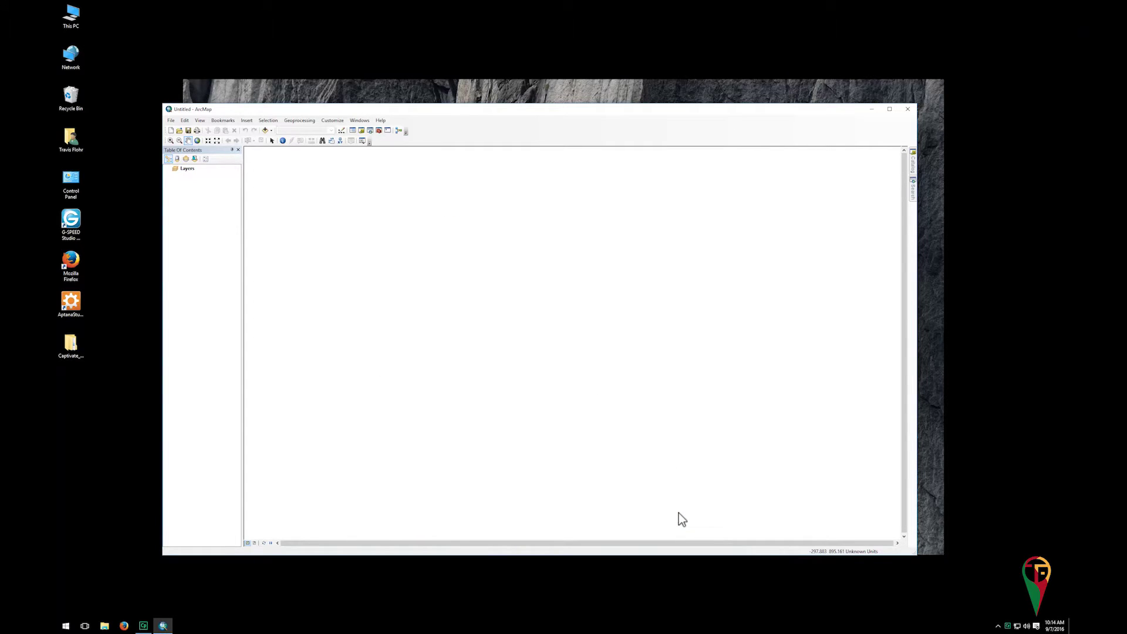
Enter the author's name in the File > Map Document Properties dialog
key("alt")
key("alt")
left_click(171, 120)
left_click(201, 261)
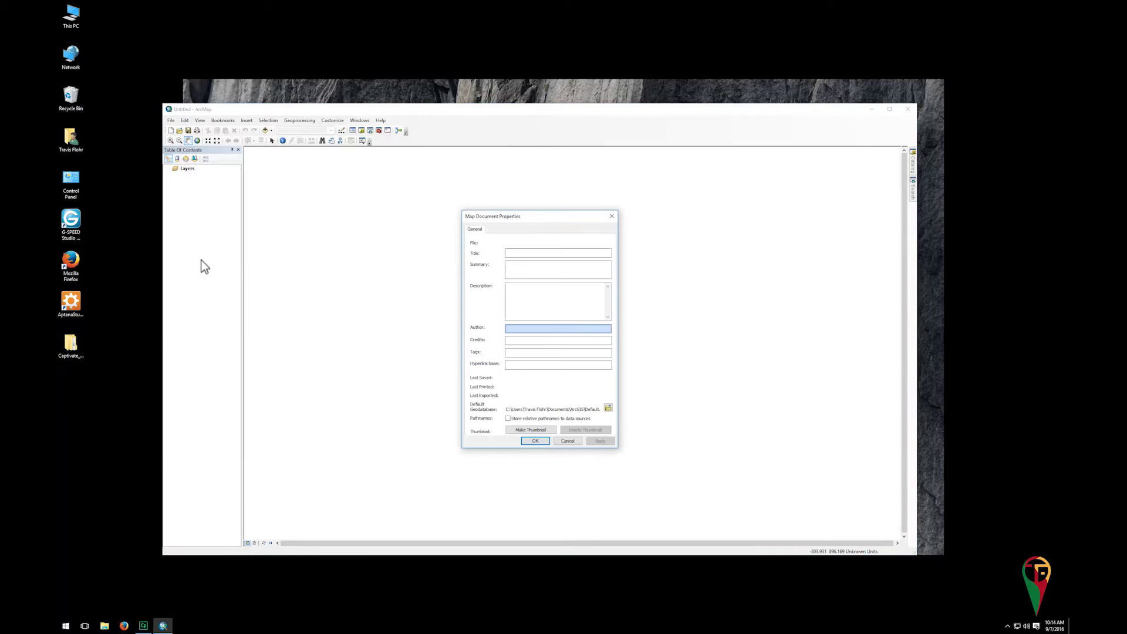
left_click(514, 330)
type("Travis Flohr")
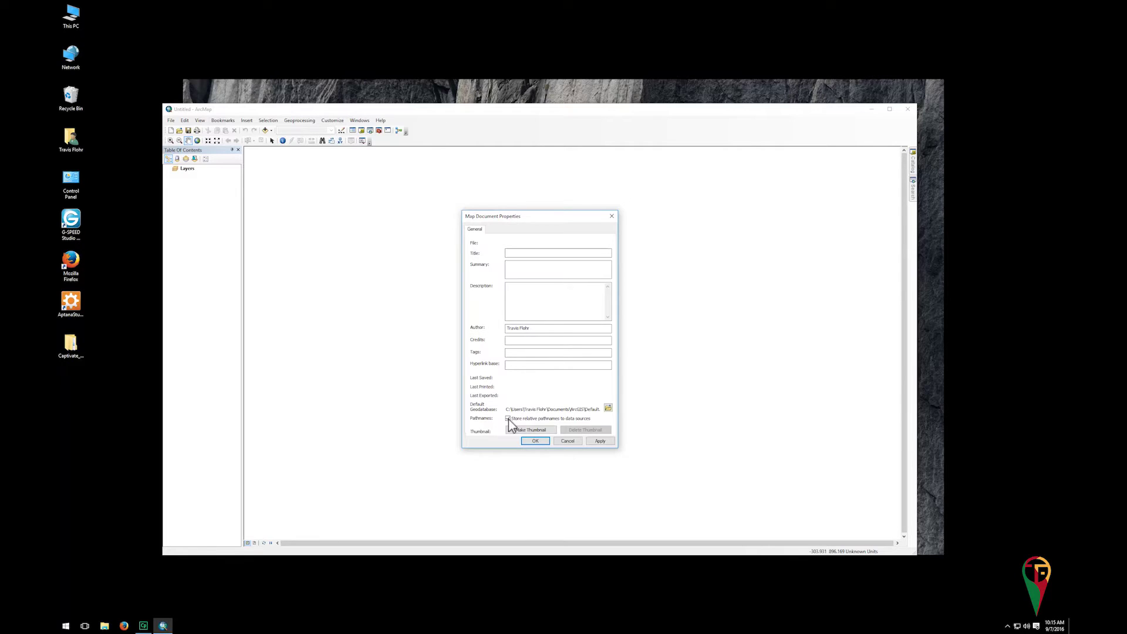
Check 'Store relative pathnames to data sources', then apply and close Map Document Properties
key("Tab")
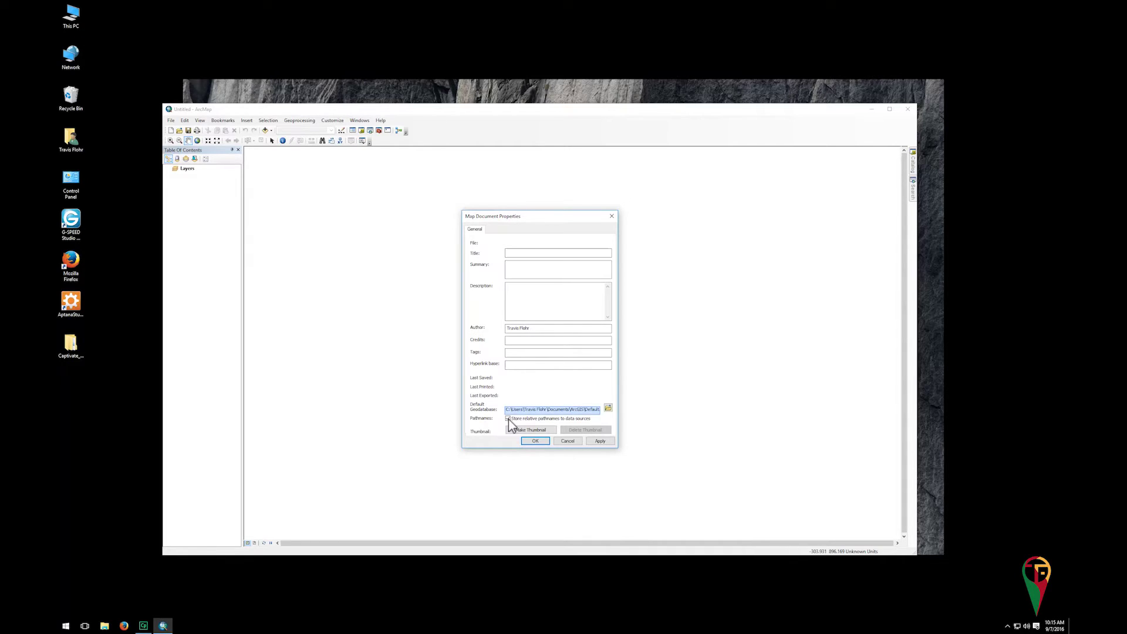
left_click(508, 416)
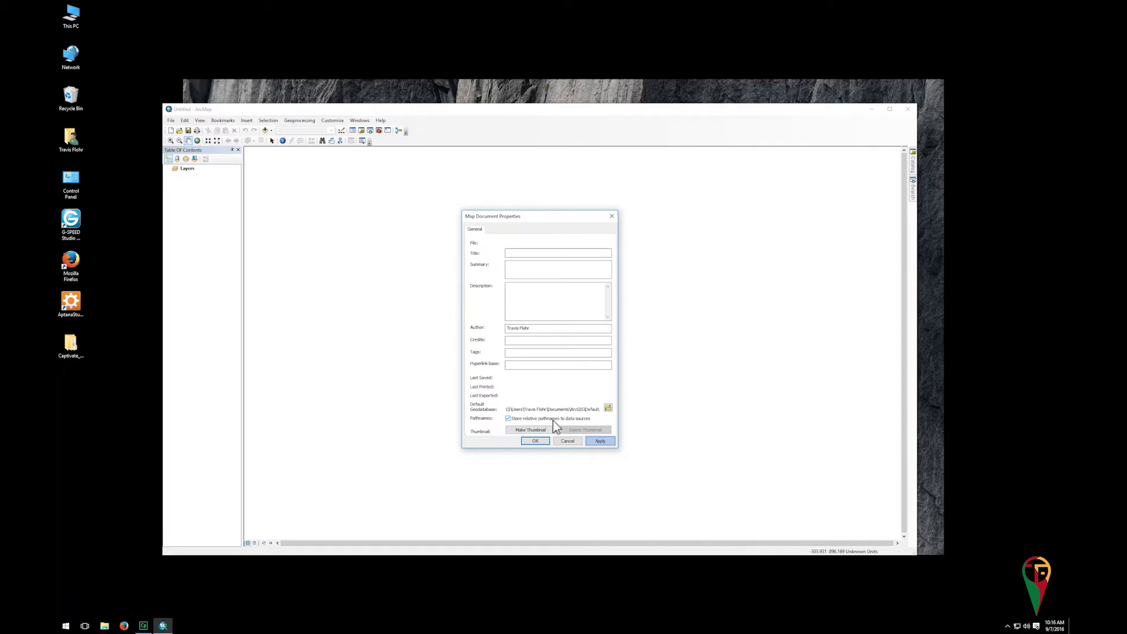
left_click(600, 441)
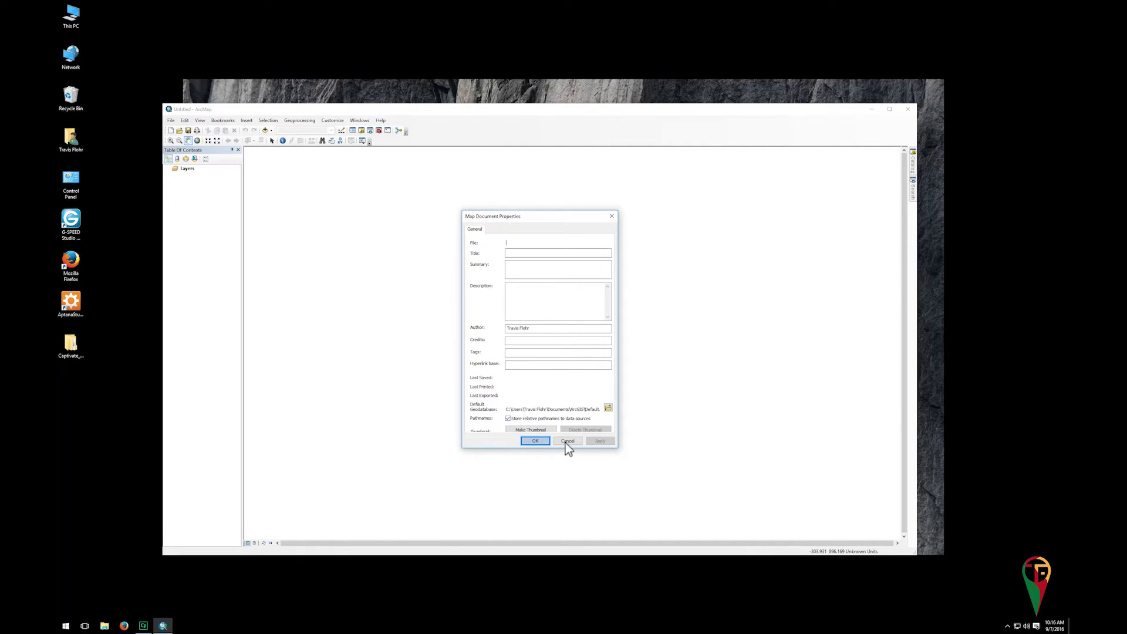
left_click(536, 442)
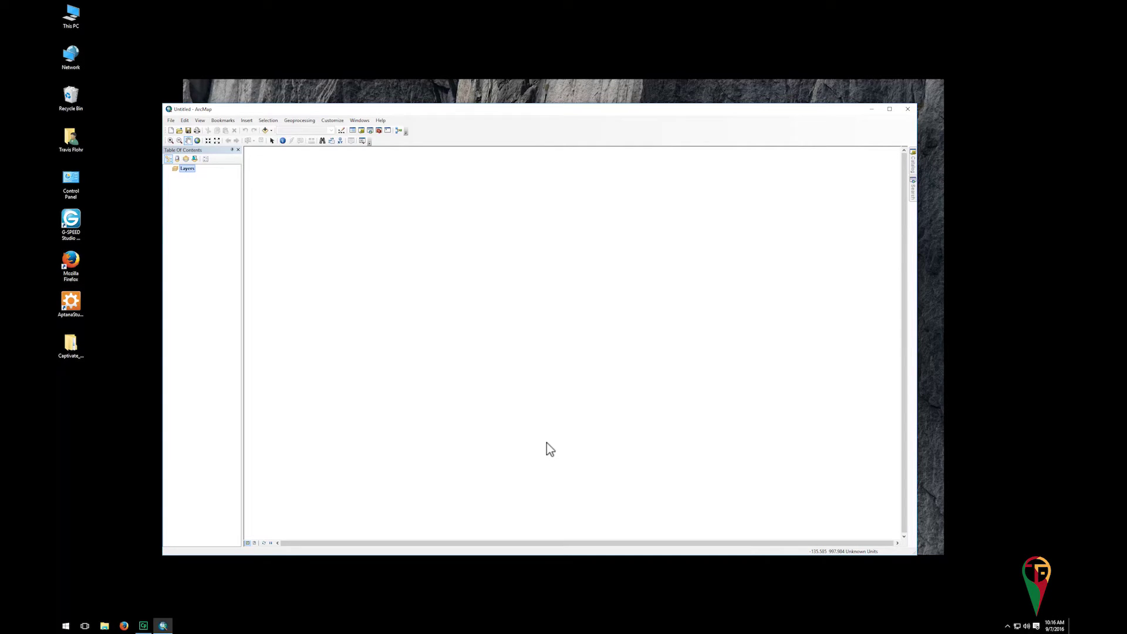
Open the Layers data frame's Properties on the Coordinate System tab
right_click(188, 169)
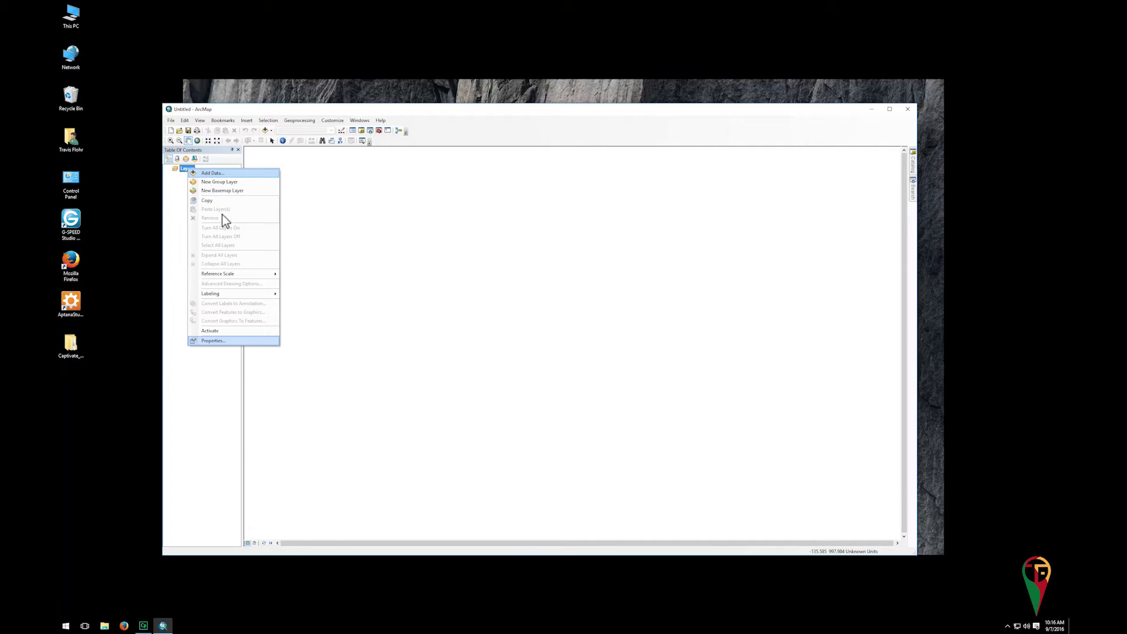
left_click(234, 342)
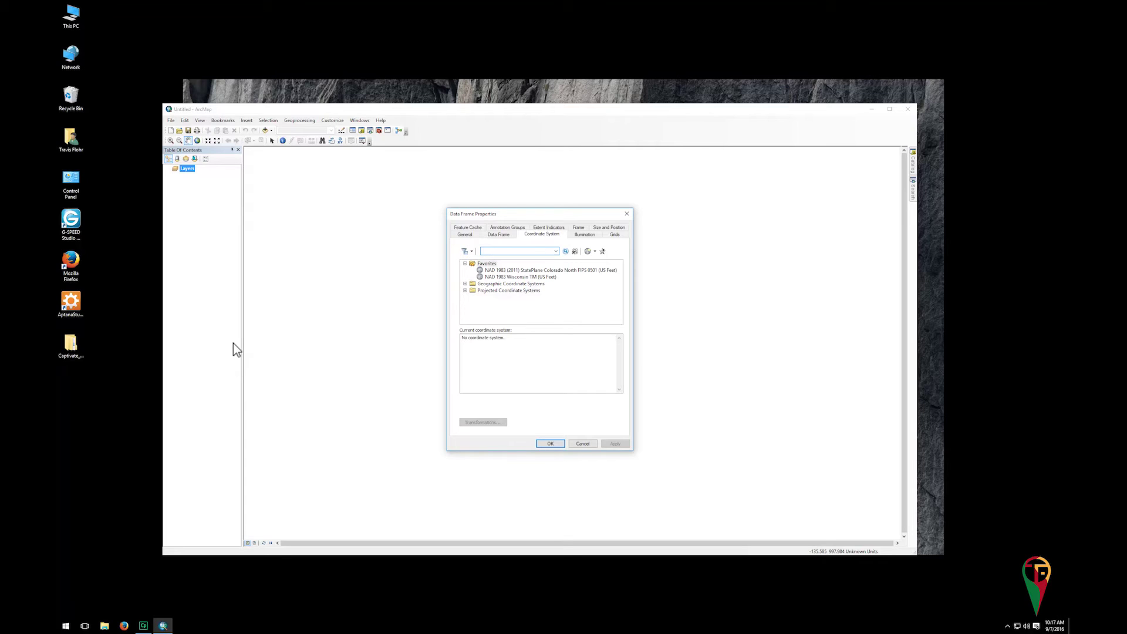
Pick Projected > State Plane > NAD 1983 (2011) (US Feet) > Colorado North FIPS 0501
key("Down")
left_click(465, 290)
left_click(514, 286)
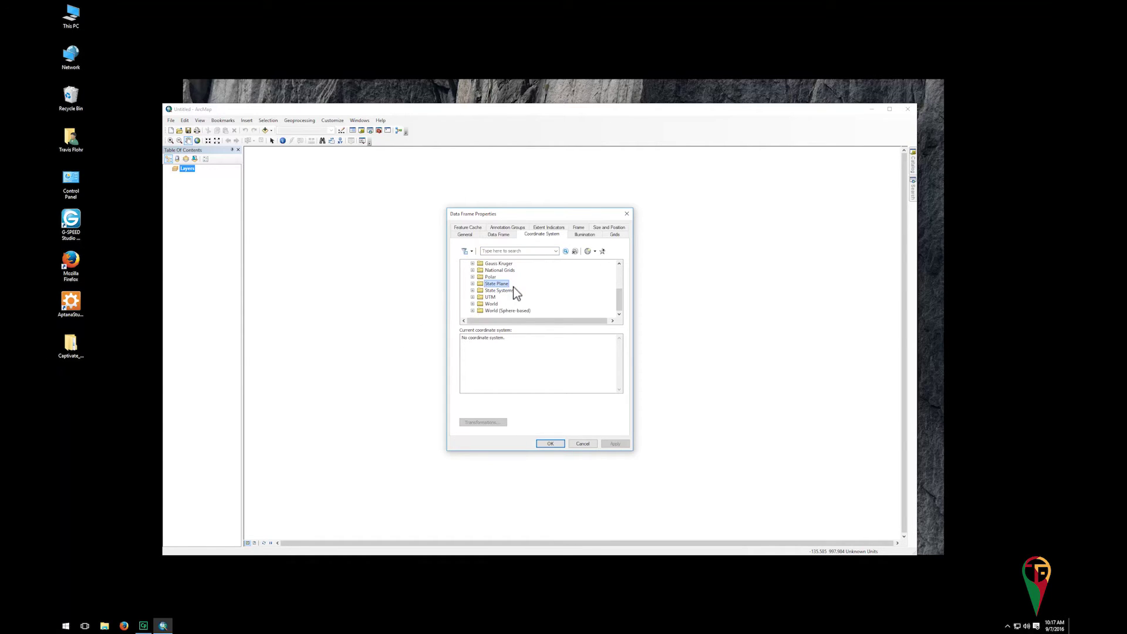
left_click(472, 284)
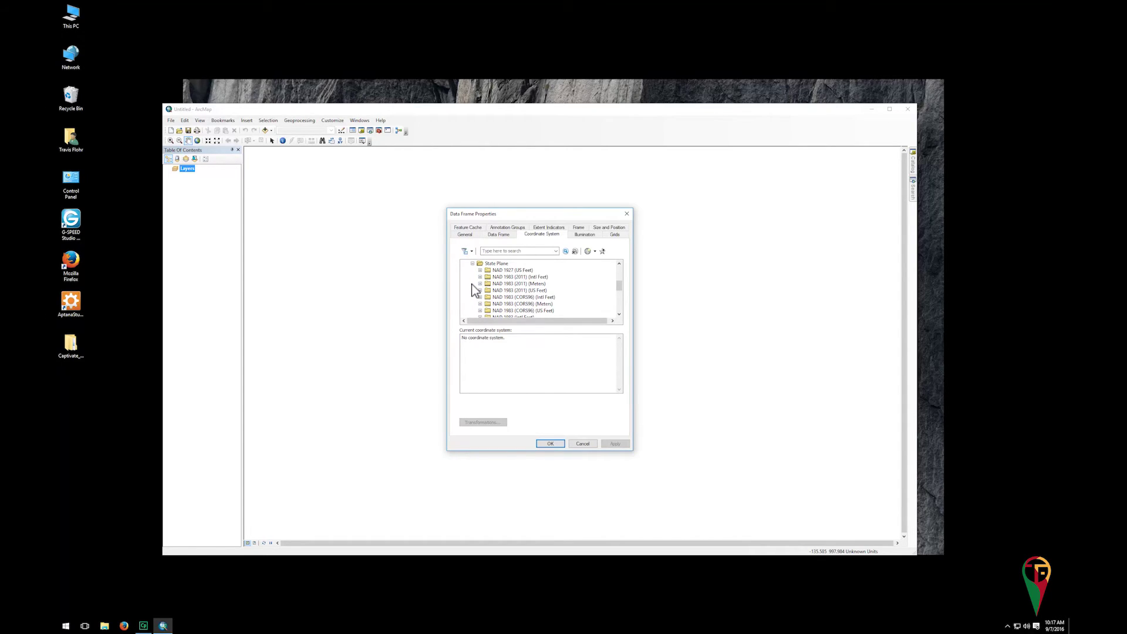
left_click(474, 288)
left_click(481, 290)
scroll(500, 293, "down", 6)
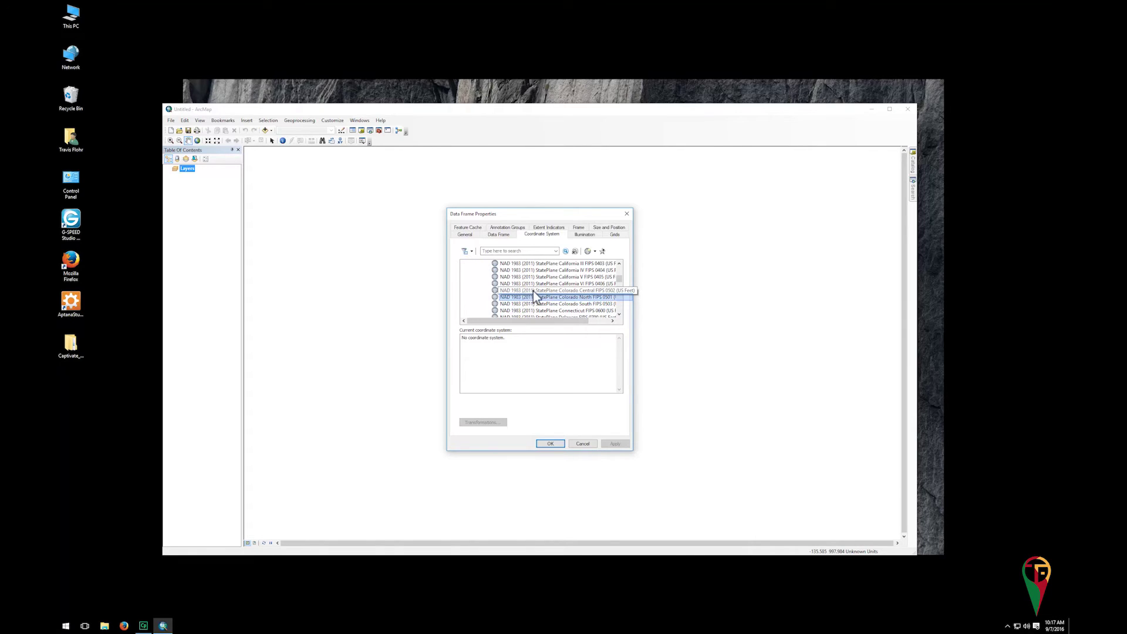
left_click(546, 299)
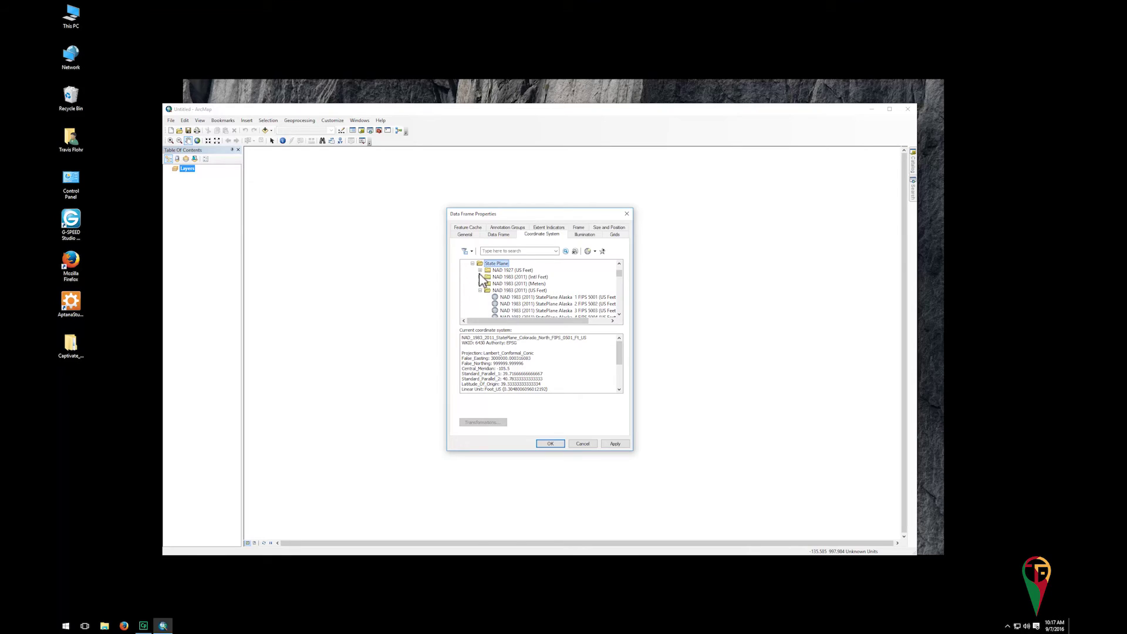
Browse the State Systems group and try NAD 1983 Wisconsin TM (US Feet)
left_click(473, 264)
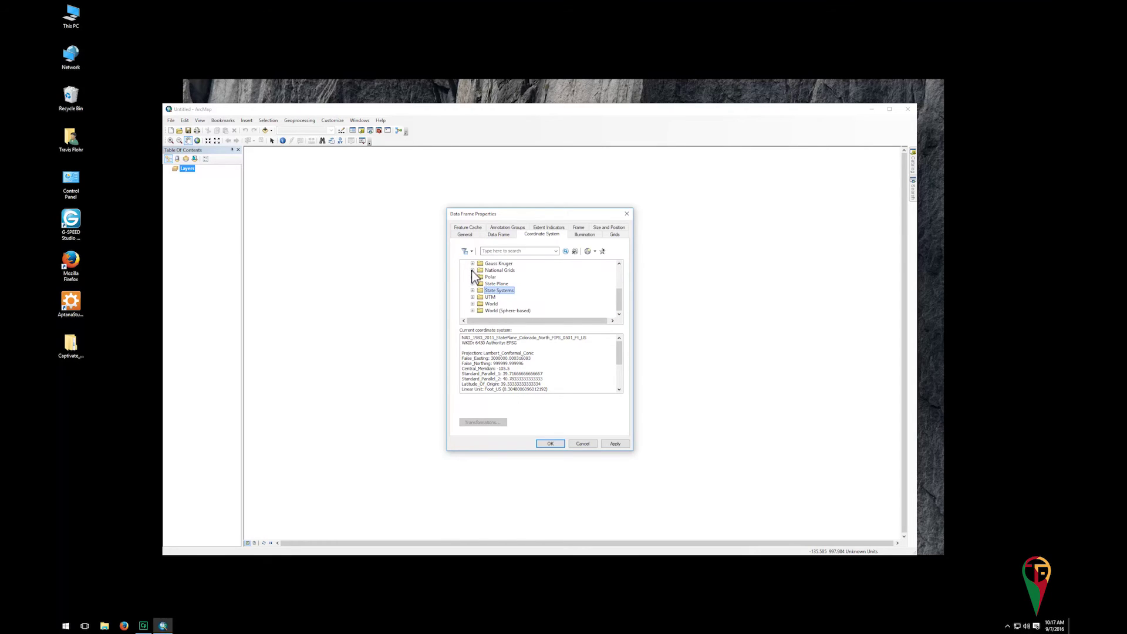
left_click(473, 290)
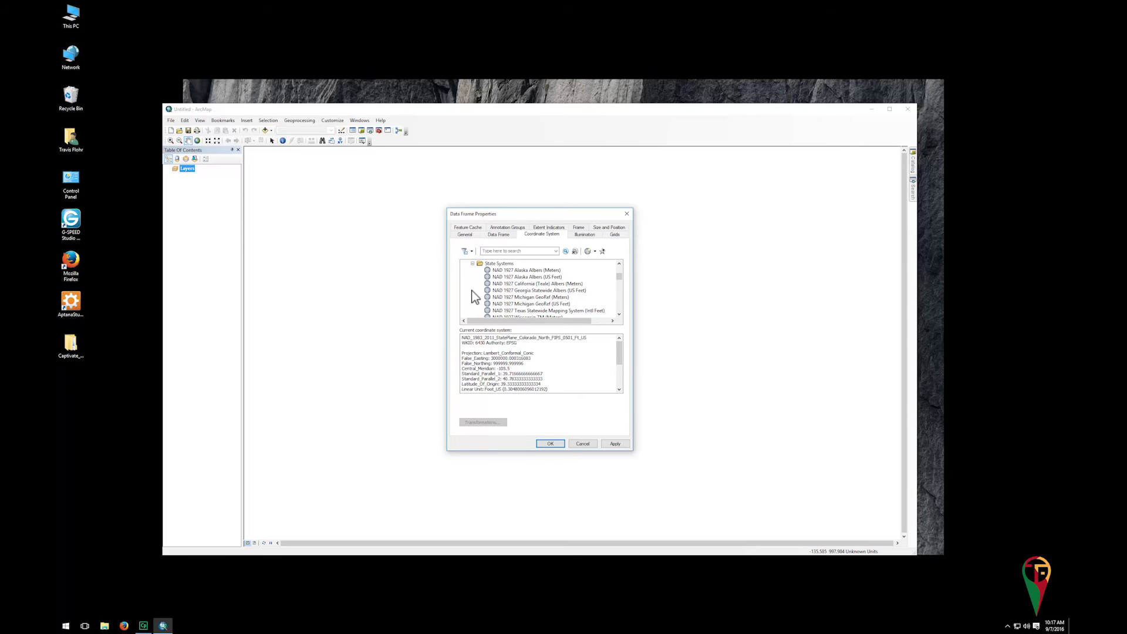
left_click(472, 290)
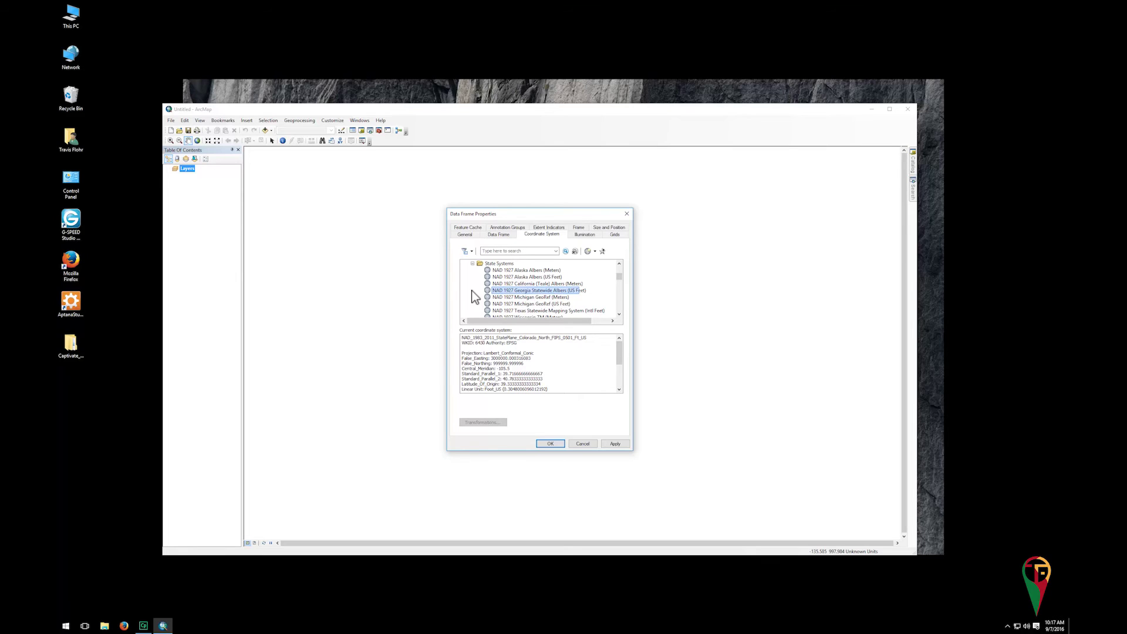
scroll(551, 290, "down", 5)
left_click(550, 290)
scroll(621, 300, "down", 2)
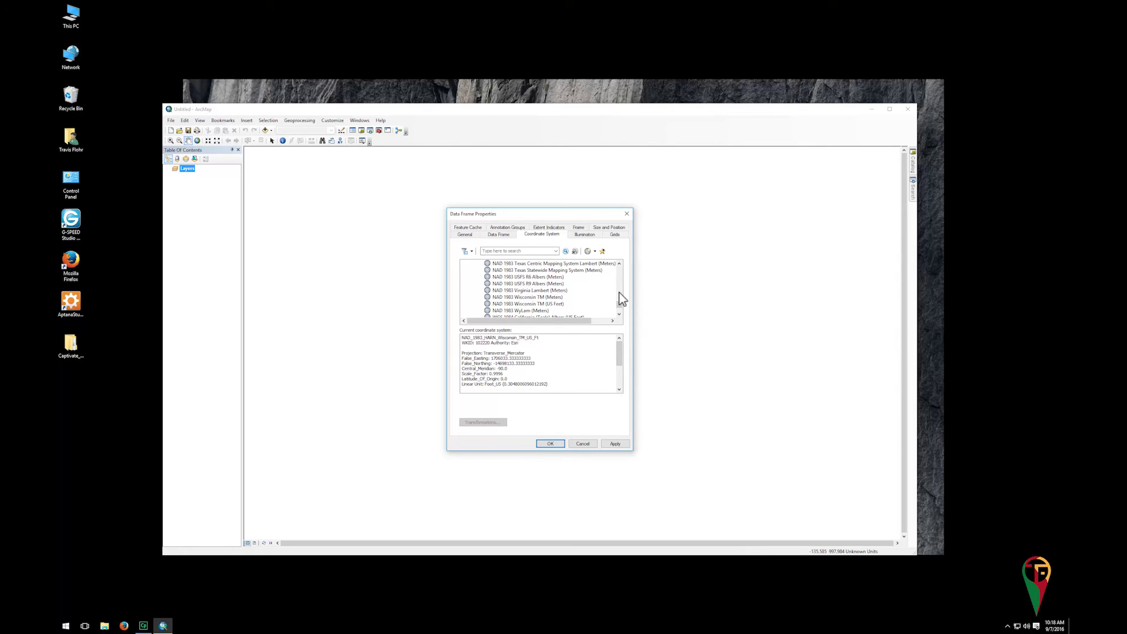
left_click(622, 299)
left_click(563, 304)
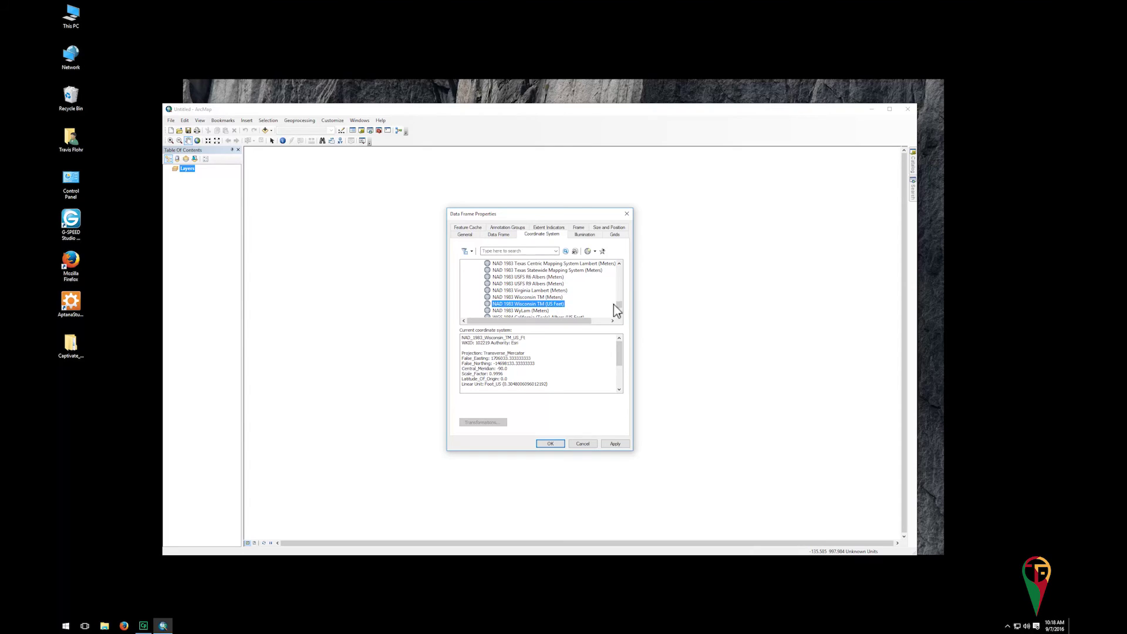
Reselect Colorado North FIPS 0501 (US Feet) and apply it to the data frame
left_click_drag(619, 305, 619, 266)
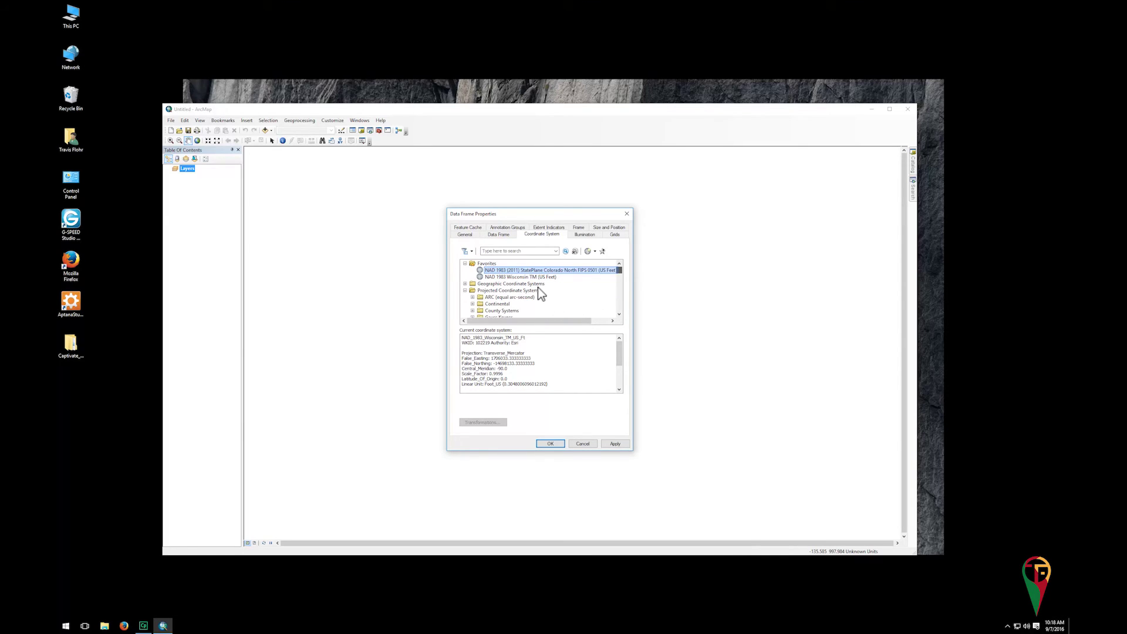
left_click(534, 271)
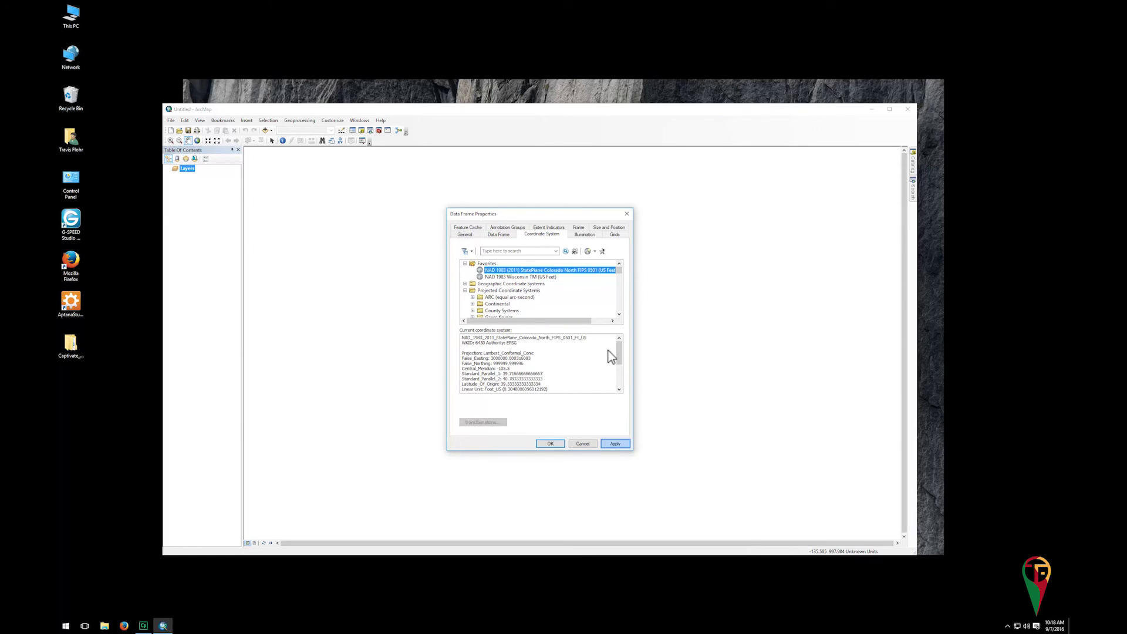
left_click(616, 444)
left_click(549, 444)
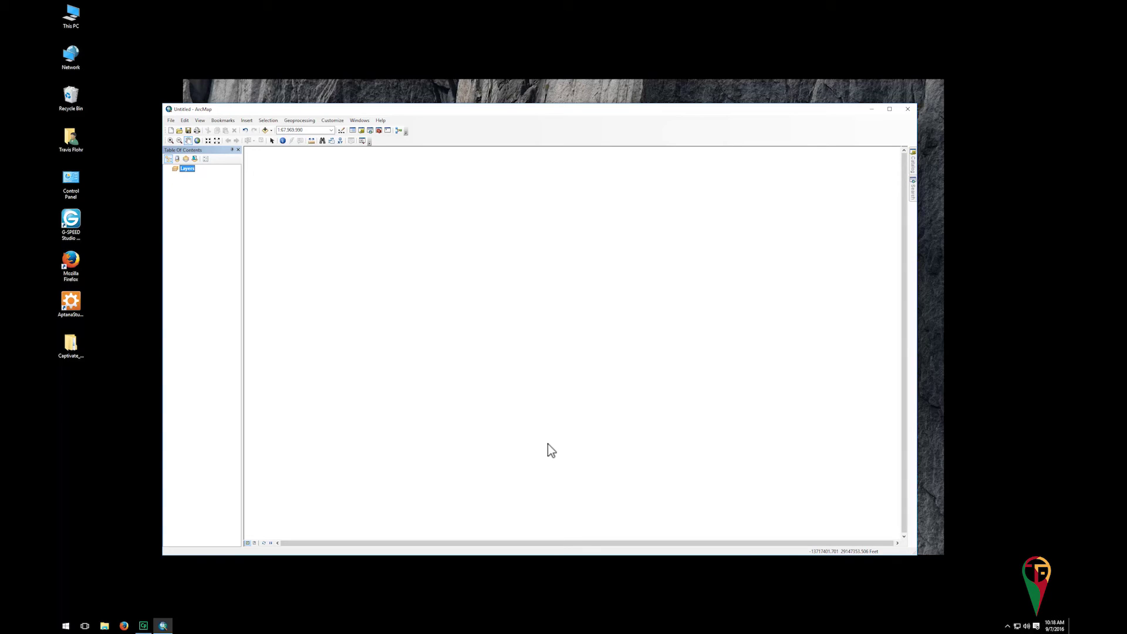
key("alt+w")
key("Escape")
left_click(360, 121)
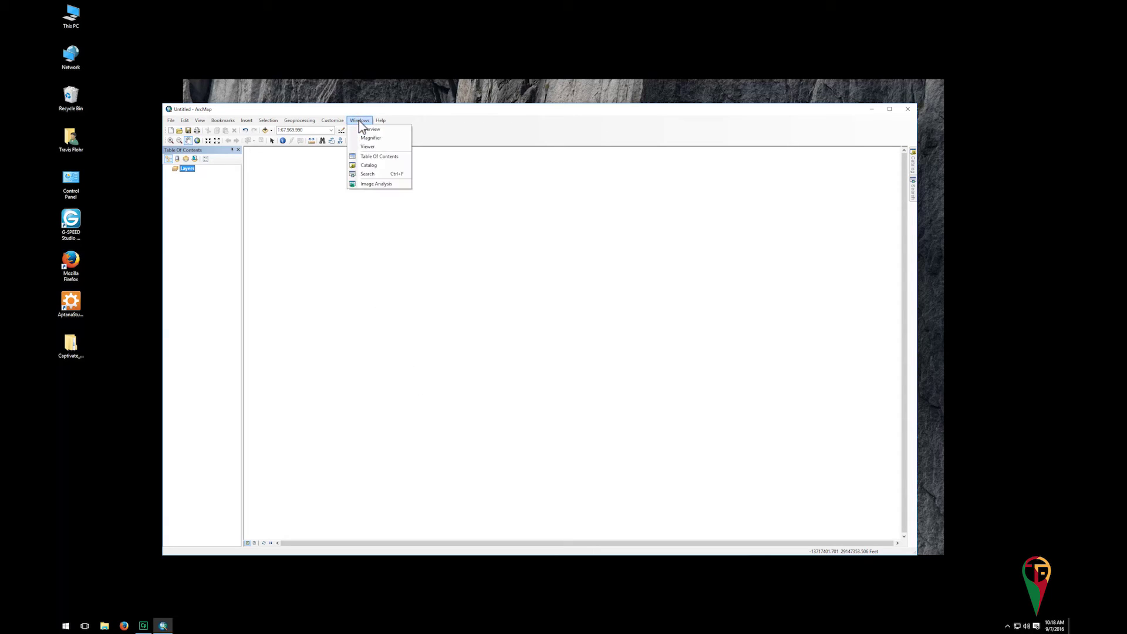
left_click(361, 122)
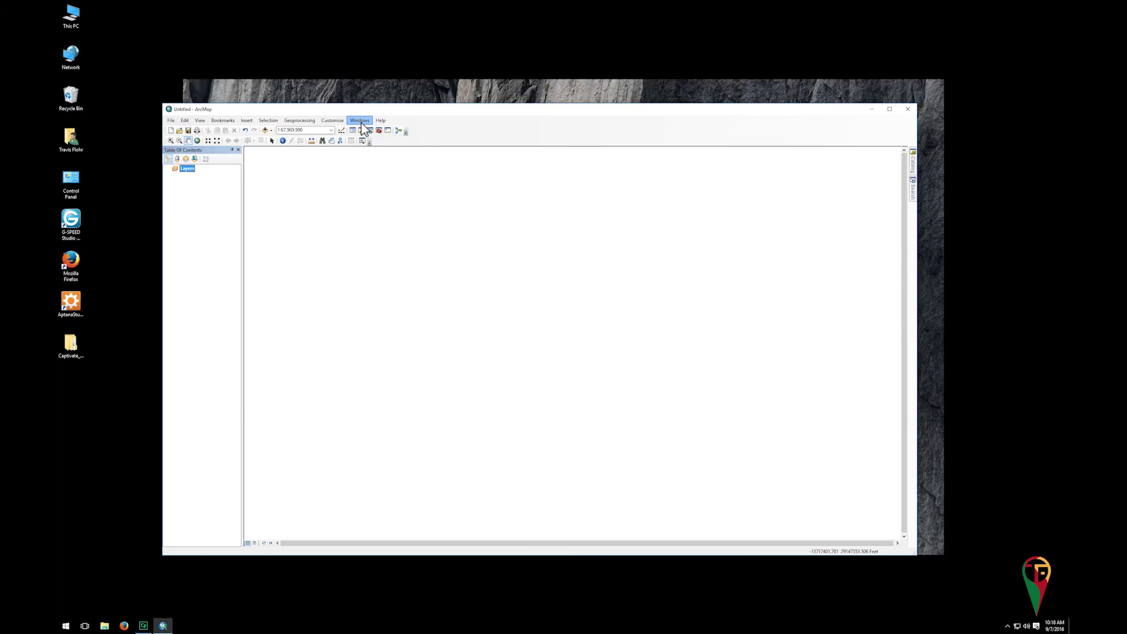
left_click(361, 123)
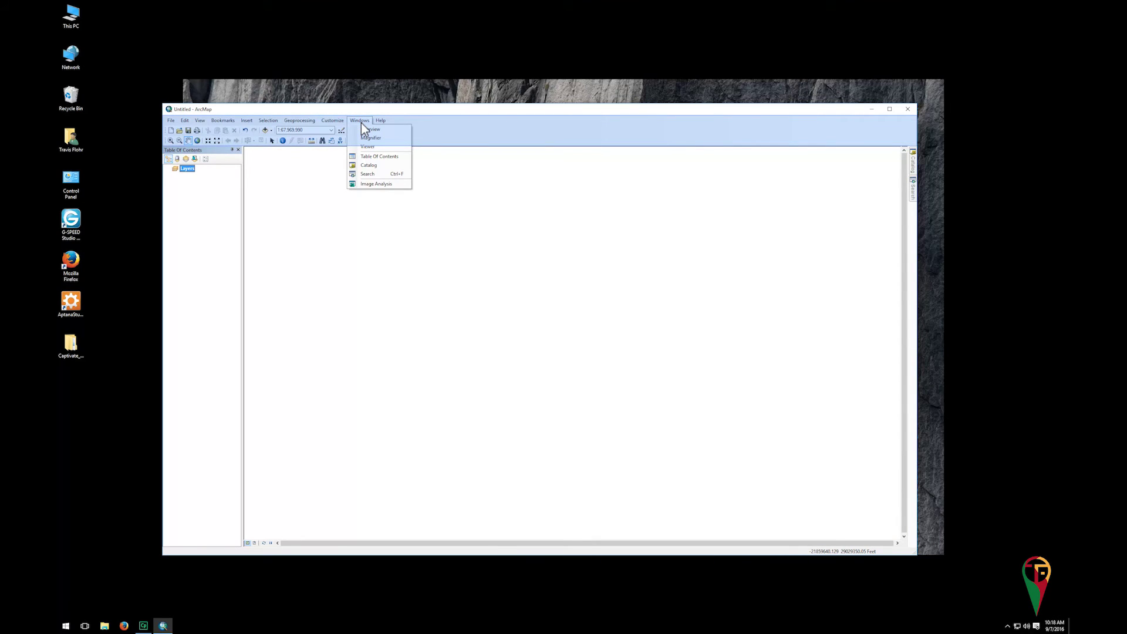
left_click(445, 134)
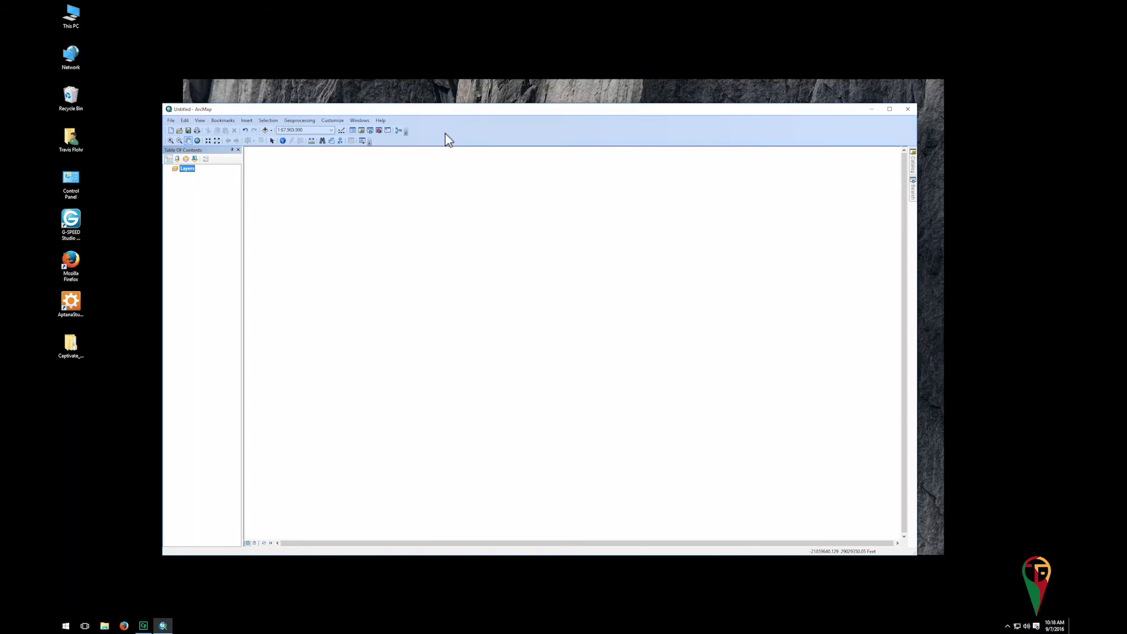
right_click(445, 134)
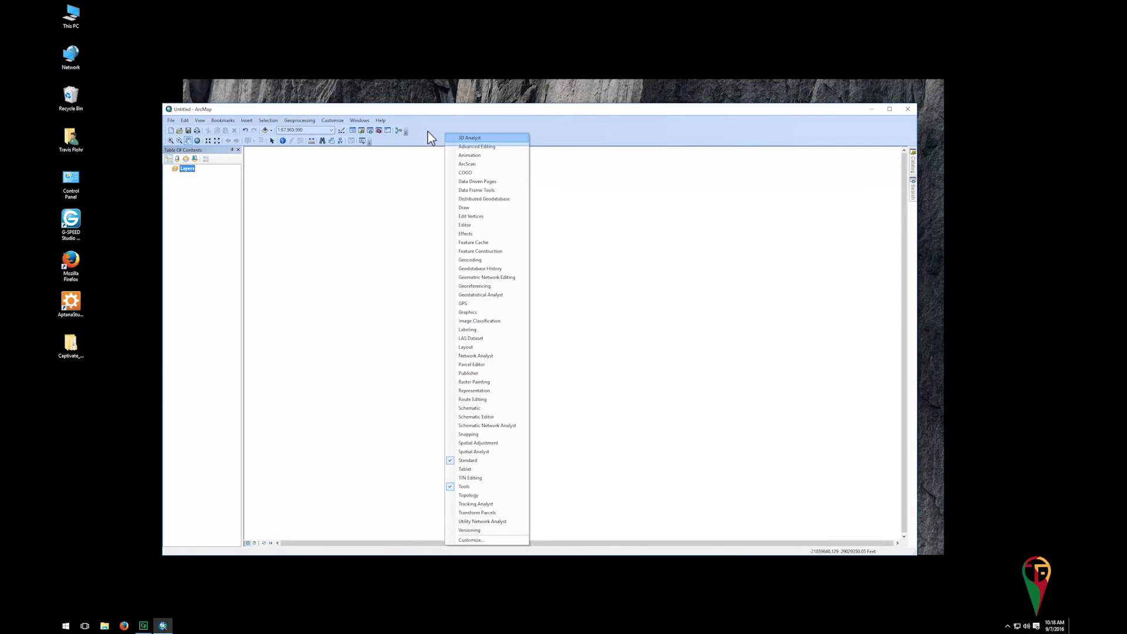
left_click(427, 130)
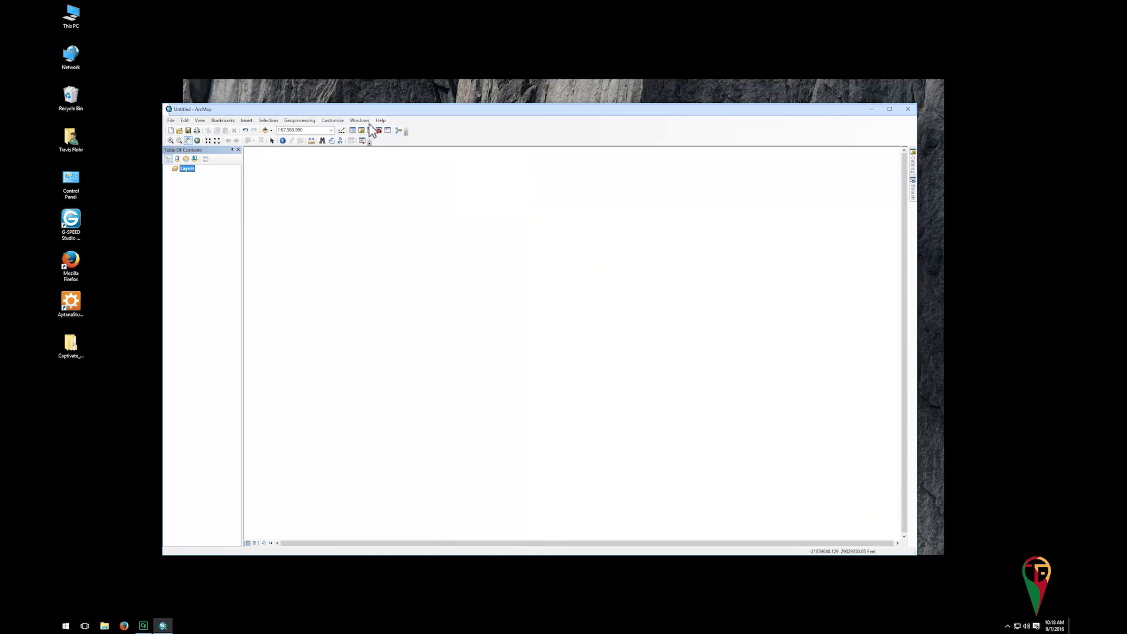
Enable 3D Analyst, ArcScan, Geostatistical, Network, Publisher, Schematics, Spatial and Tracking Analyst extensions
left_click(329, 121)
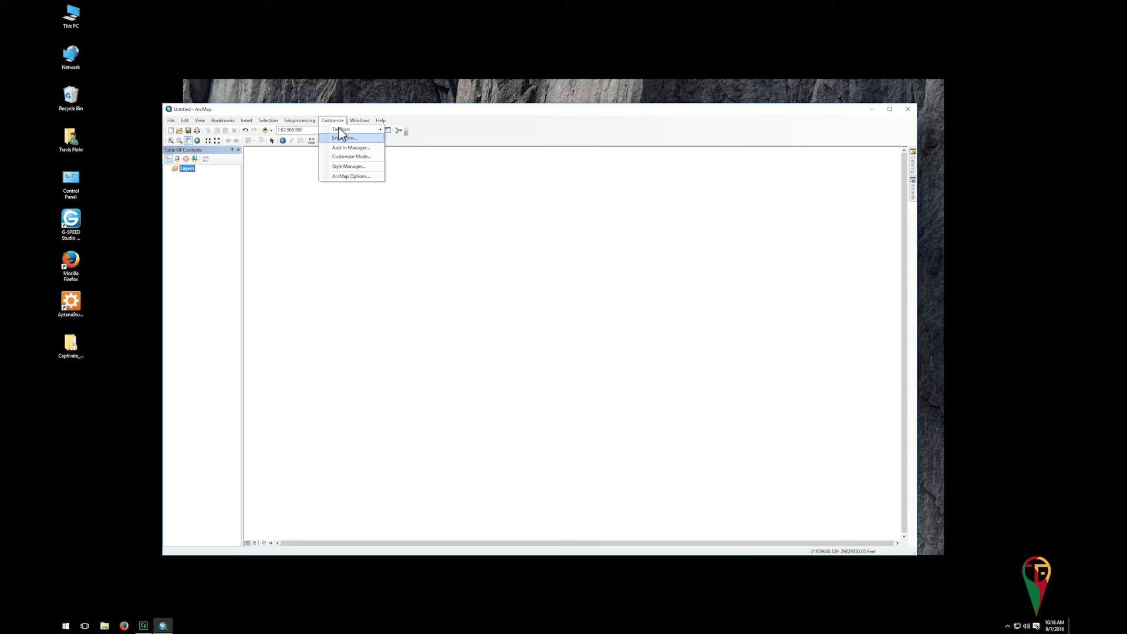
left_click(344, 138)
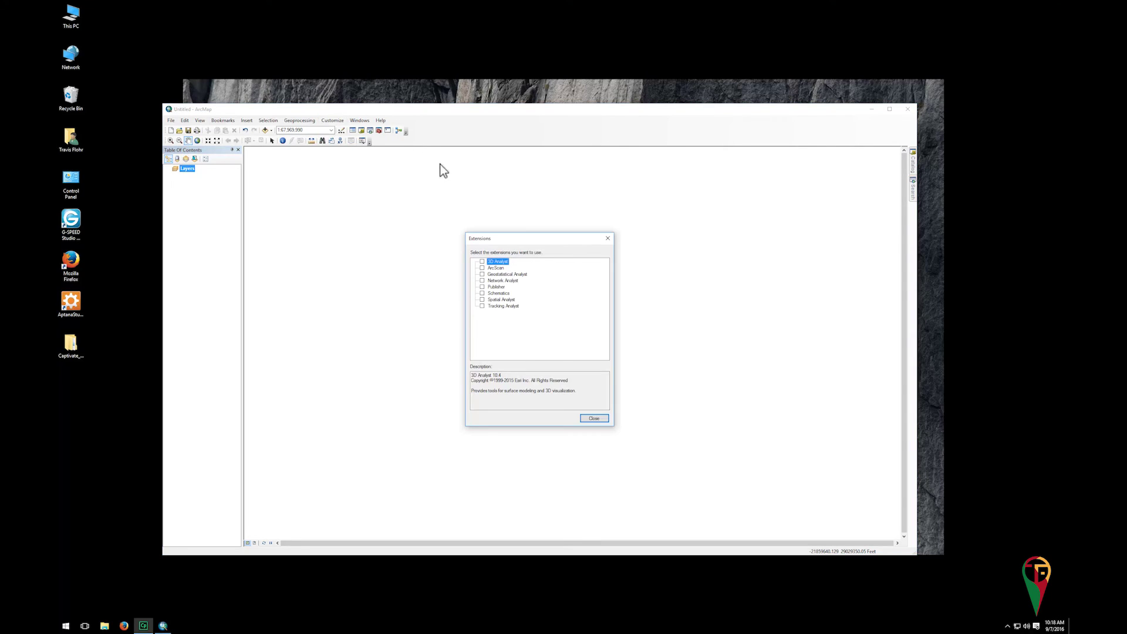
left_click(482, 262)
left_click(482, 268)
left_click(482, 274)
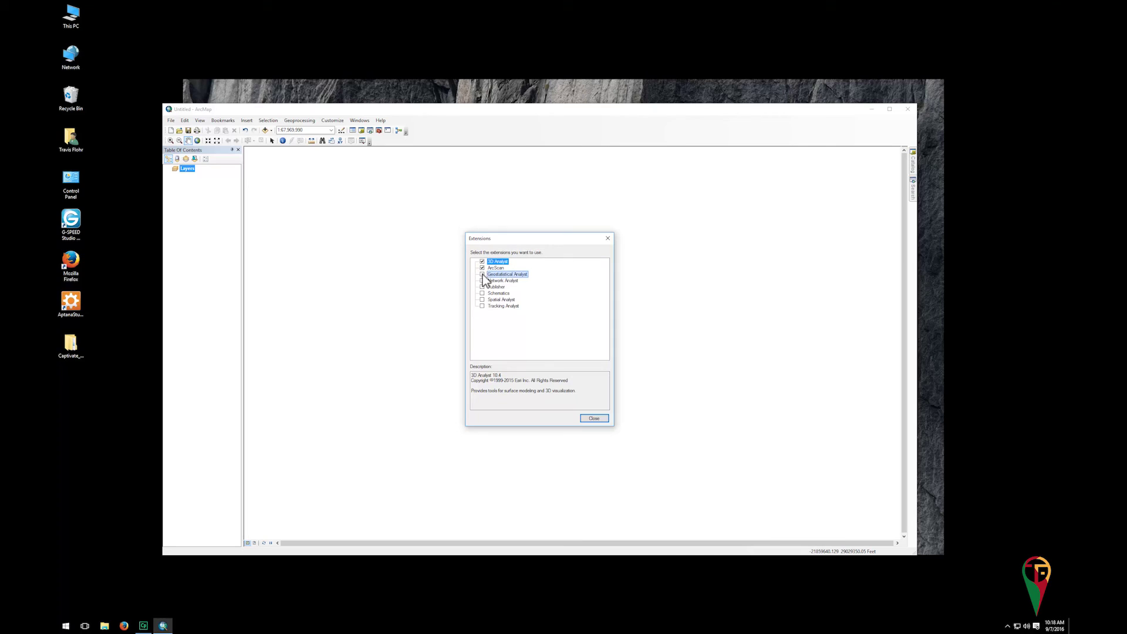
left_click(482, 281)
left_click(482, 287)
left_click(482, 293)
left_click(482, 300)
left_click(482, 306)
left_click(593, 418)
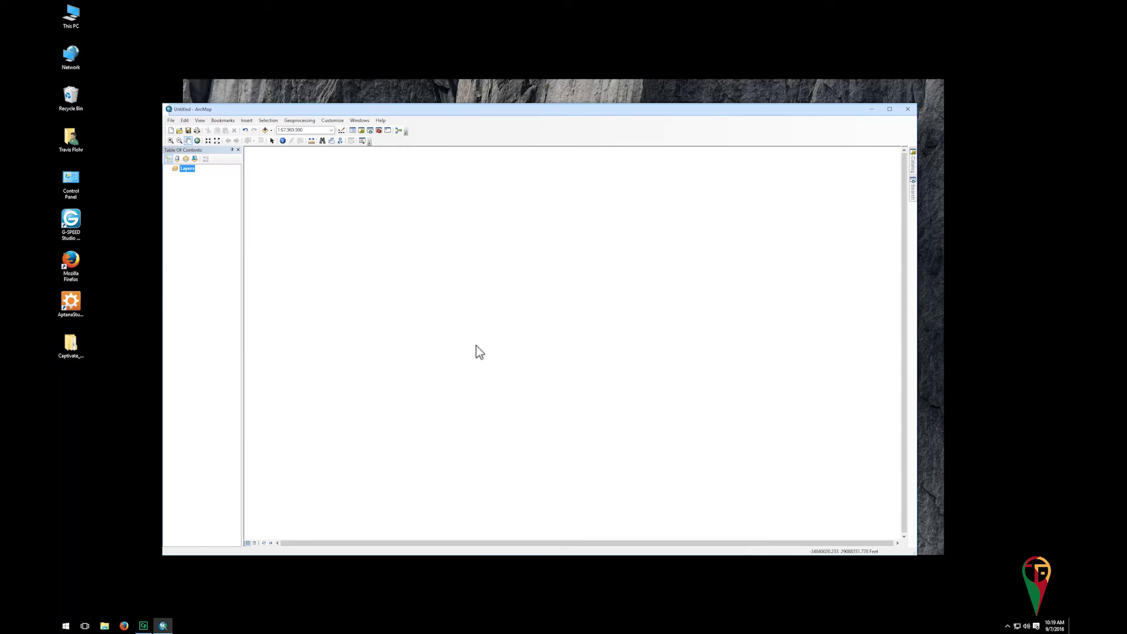
key("alt")
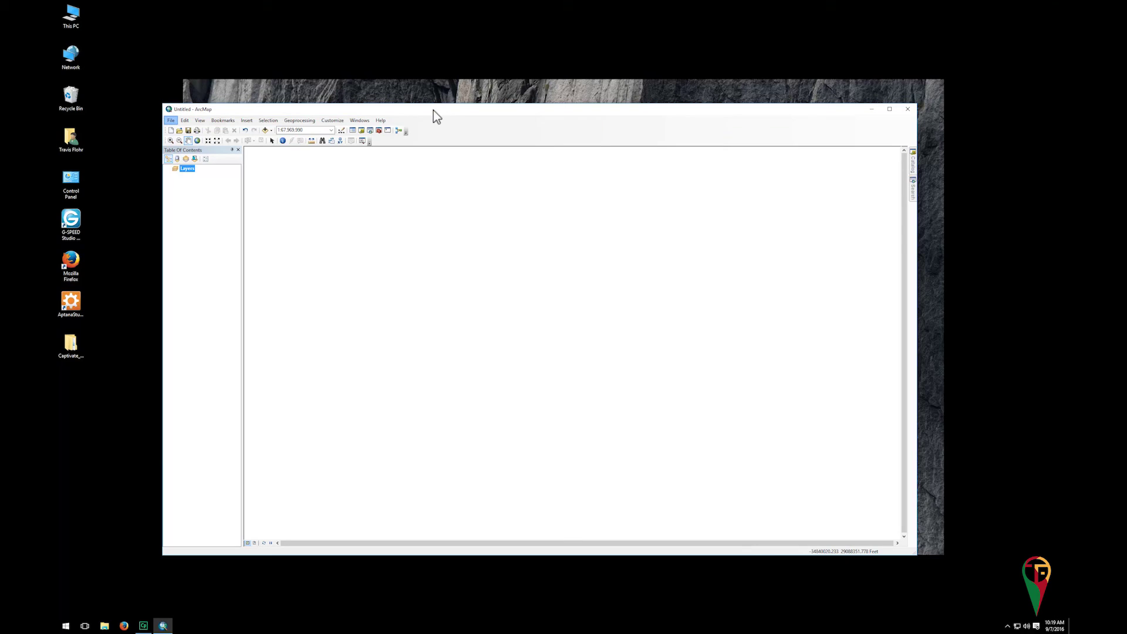
In Save As, browse LACIE SHARE (F:) down to the Processed_Data\Maps folder
left_click(171, 121)
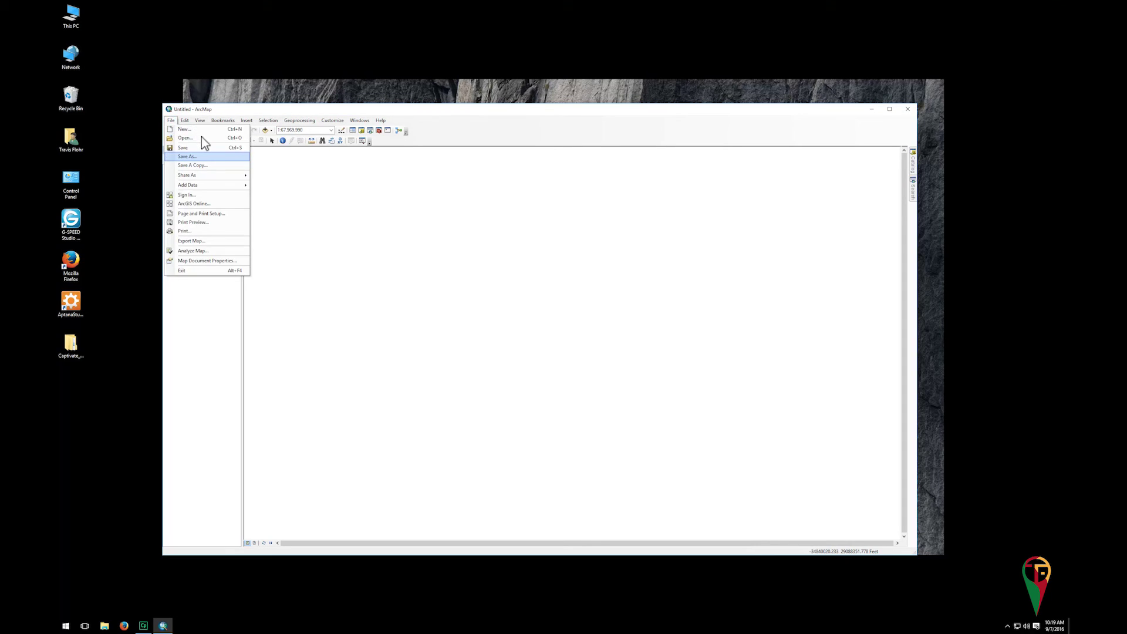
left_click(206, 156)
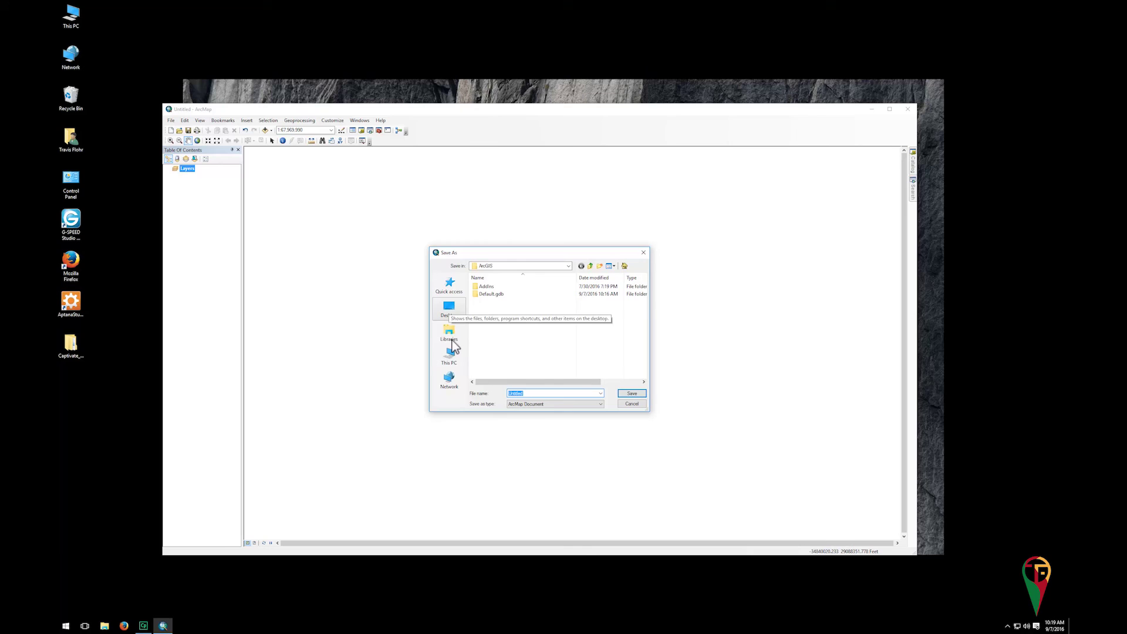
left_click(452, 357)
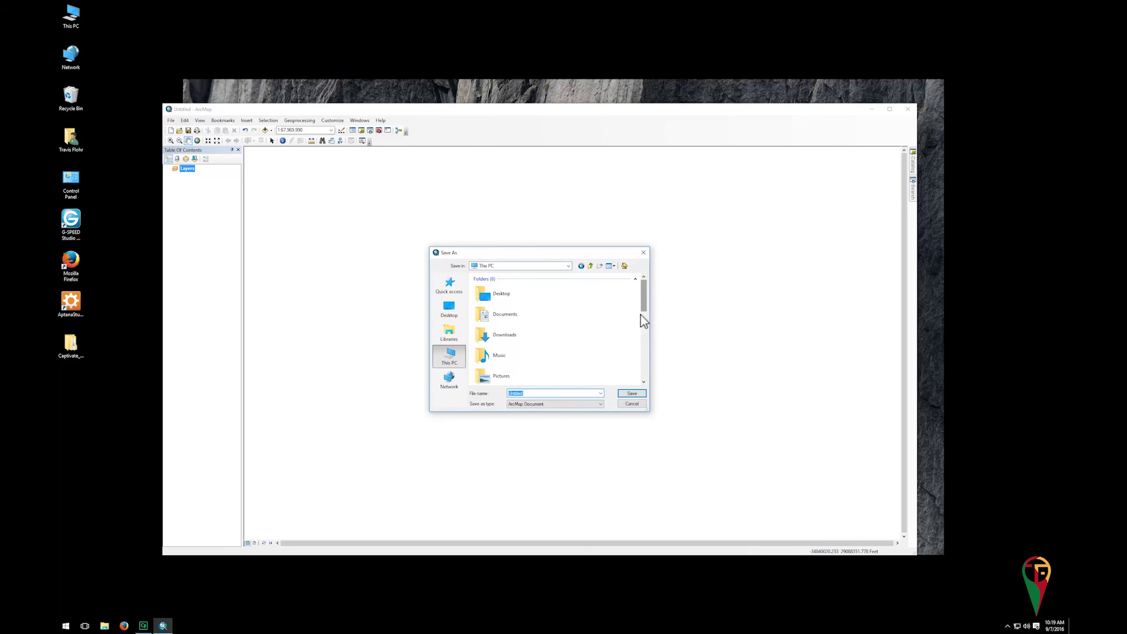
scroll(643, 304, "down", 5)
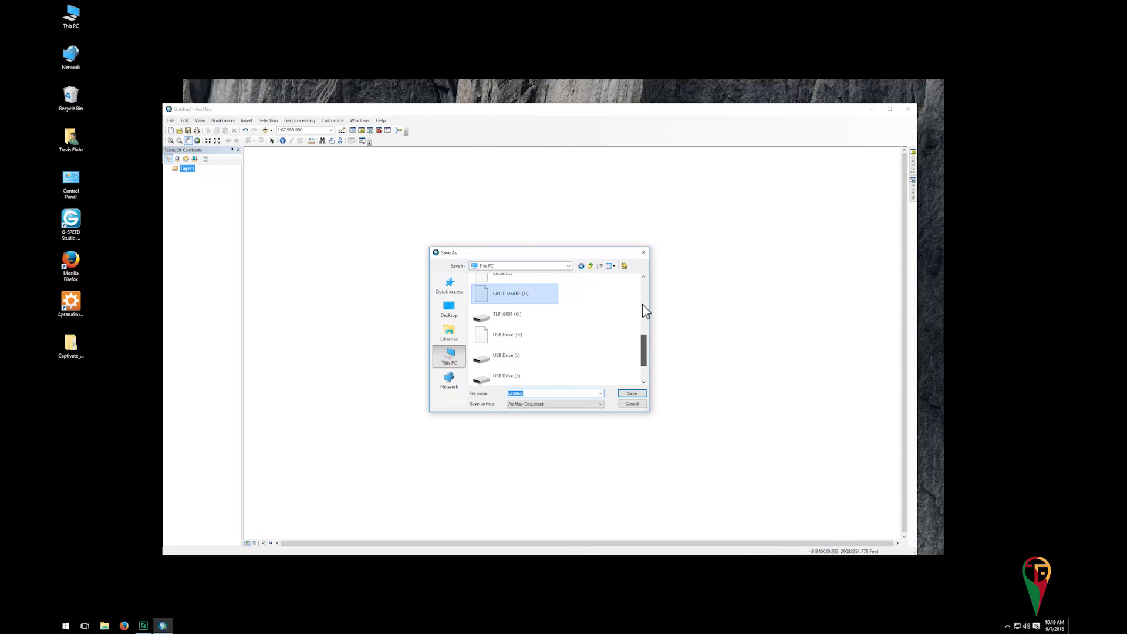
double_click(513, 300)
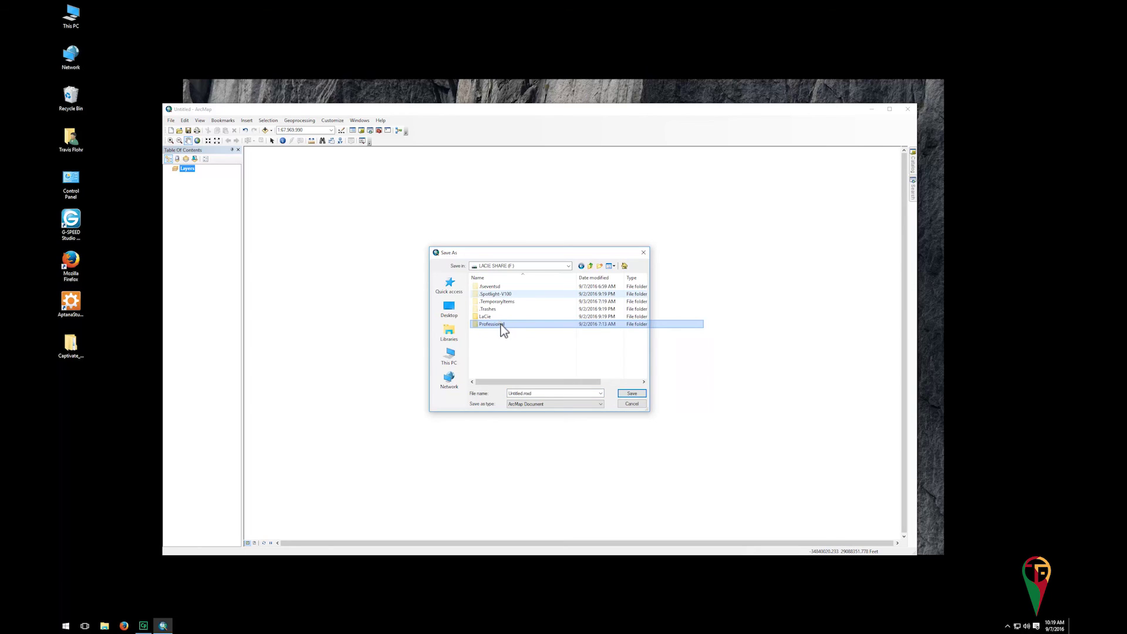
double_click(502, 322)
double_click(499, 297)
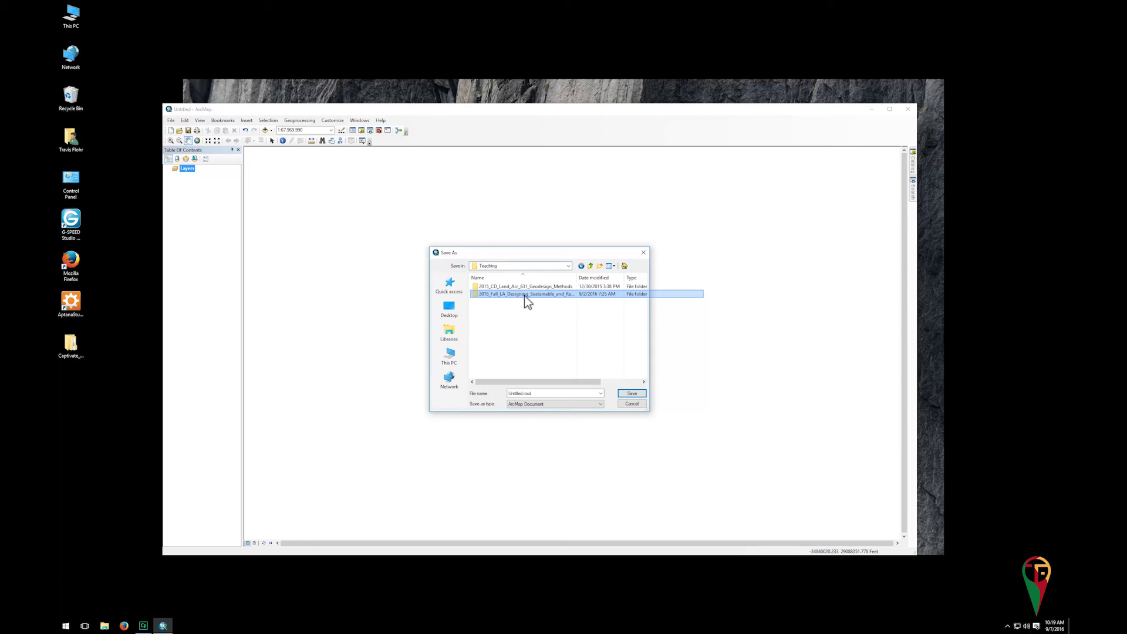
double_click(525, 296)
double_click(508, 298)
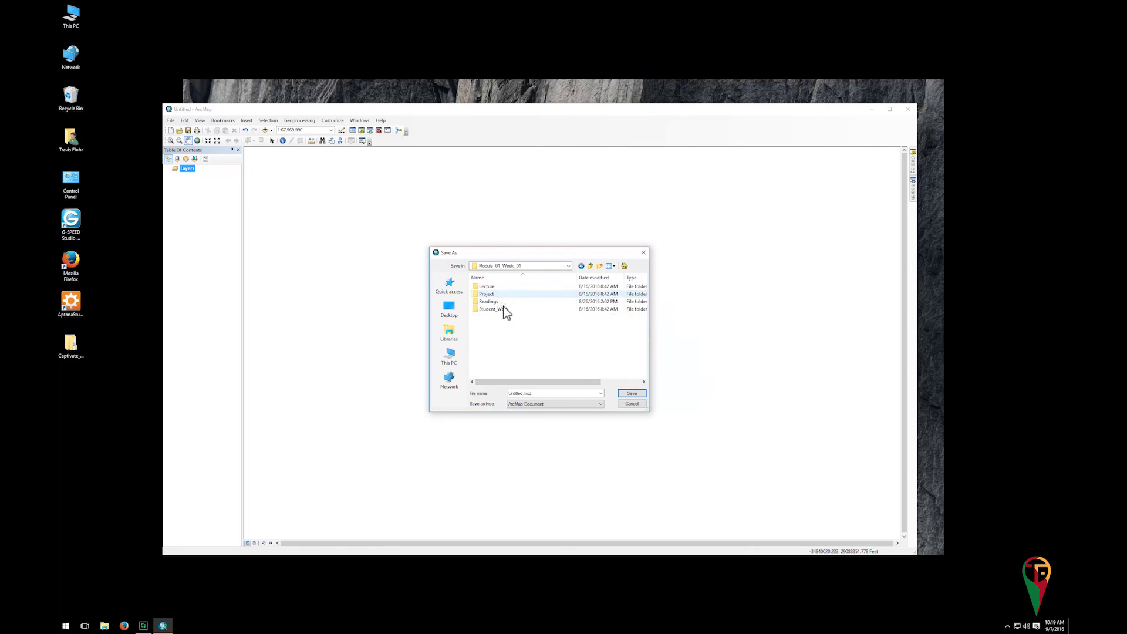
double_click(496, 290)
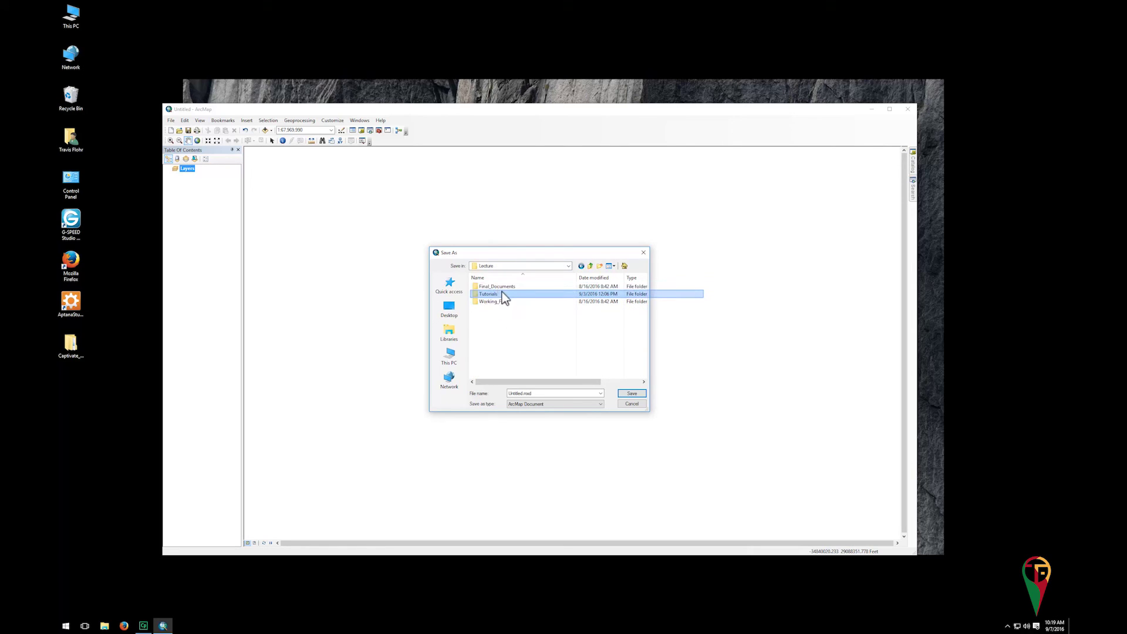
double_click(502, 294)
double_click(496, 293)
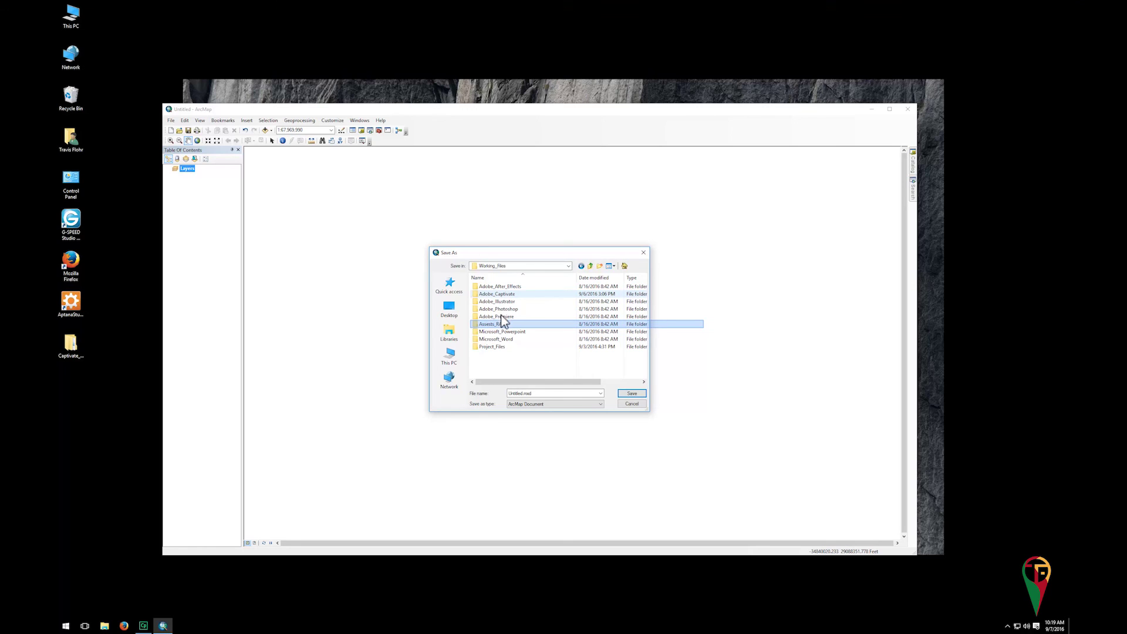
double_click(504, 324)
double_click(502, 298)
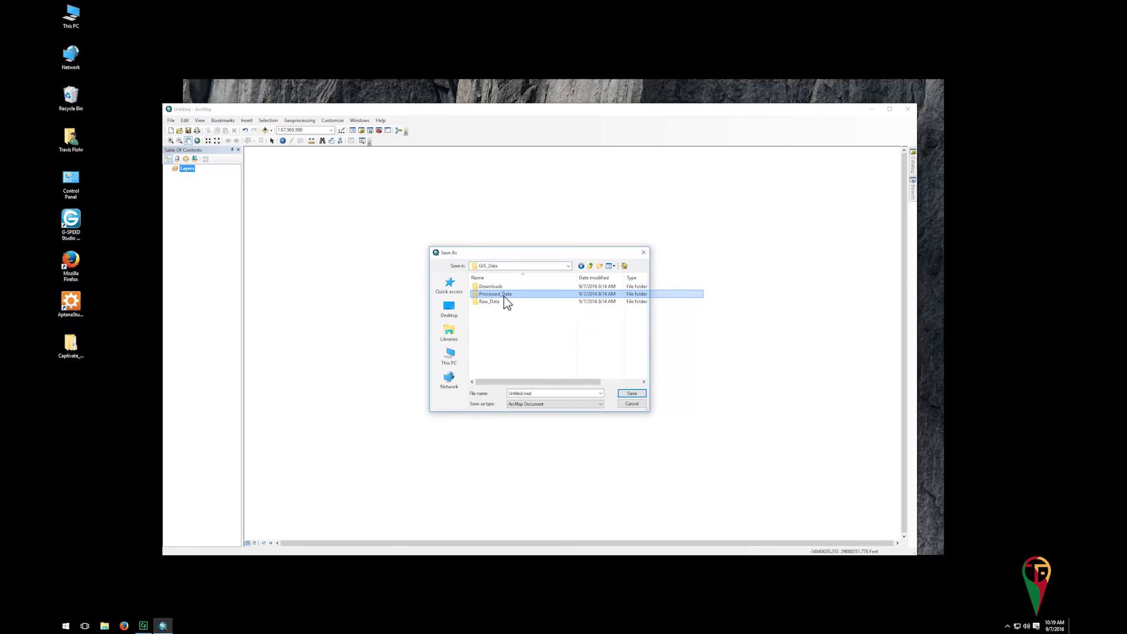
double_click(502, 296)
double_click(498, 296)
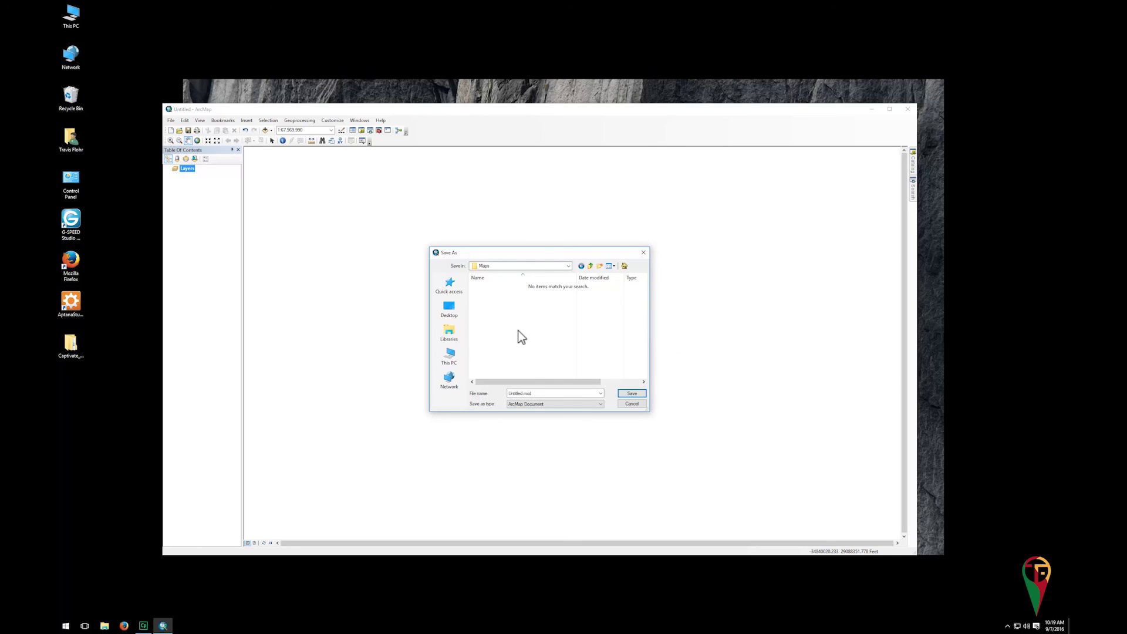
Name the map document 'Template' and save it
triple_click(522, 394)
type("Template")
key("Return")
left_click(642, 395)
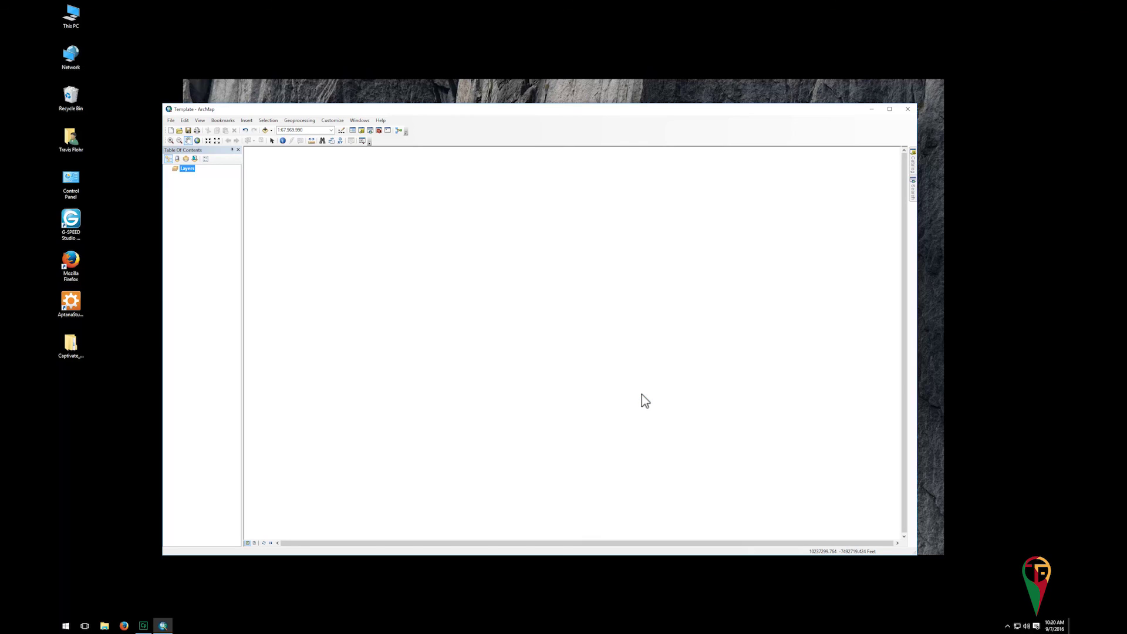